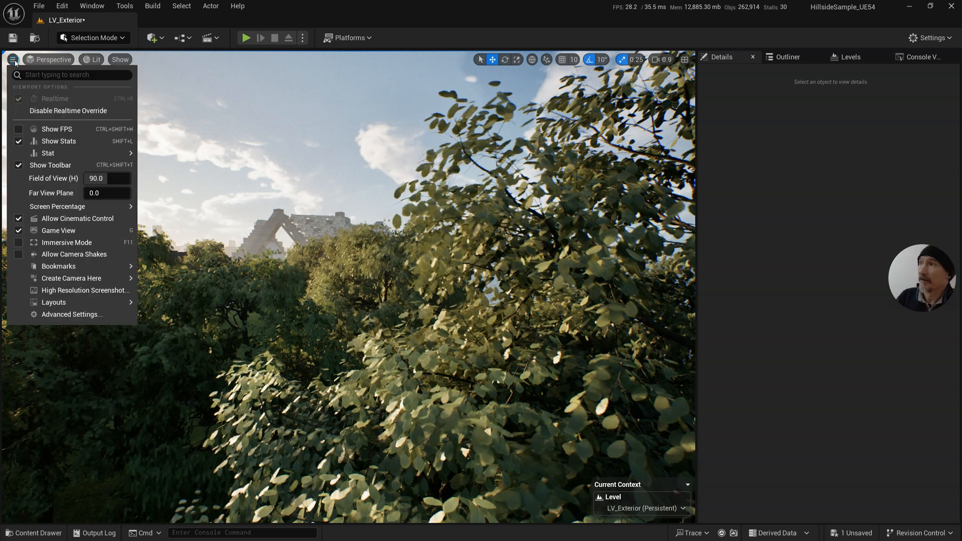
- Turn on the advanced GPU statistics overlay in the viewport
mouse_move(100, 153)
mouse_move(180, 156)
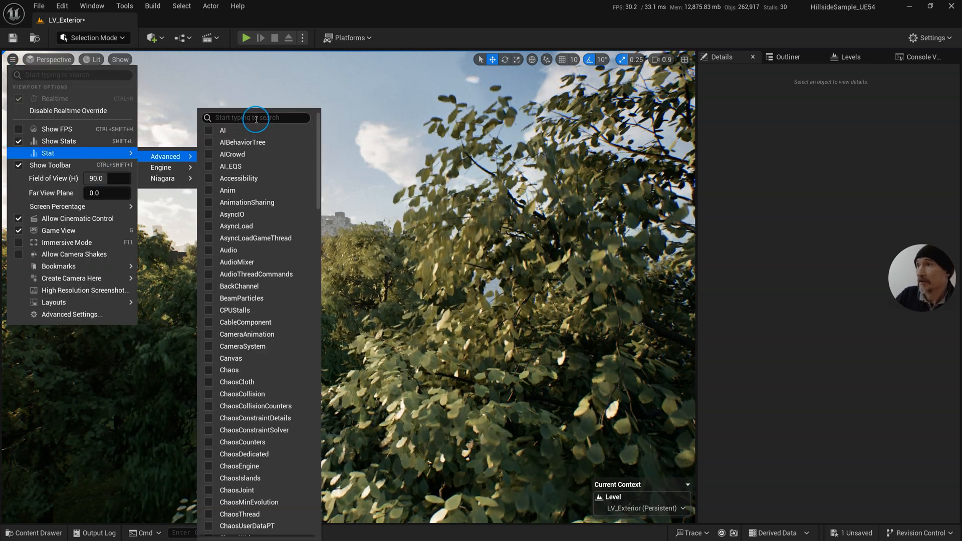
type("gpu")
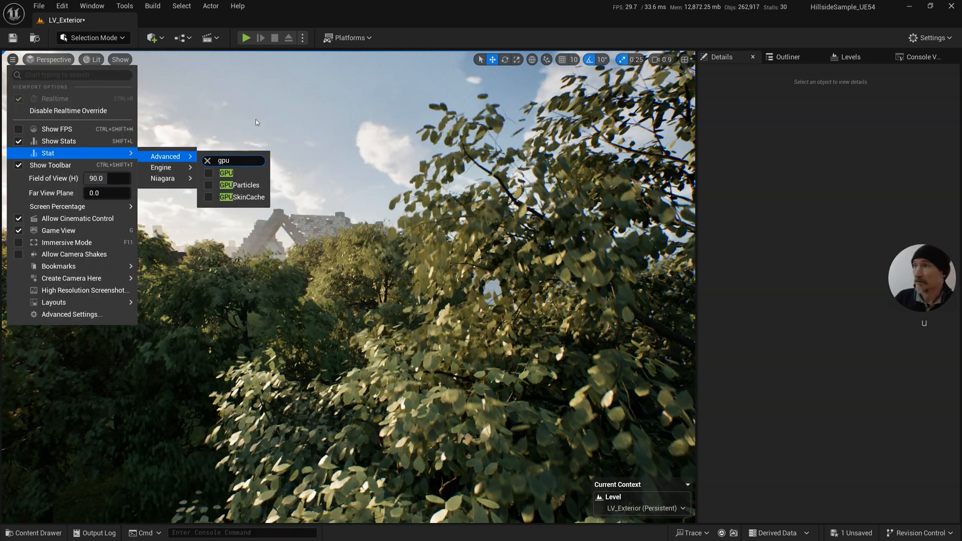
left_click(206, 173)
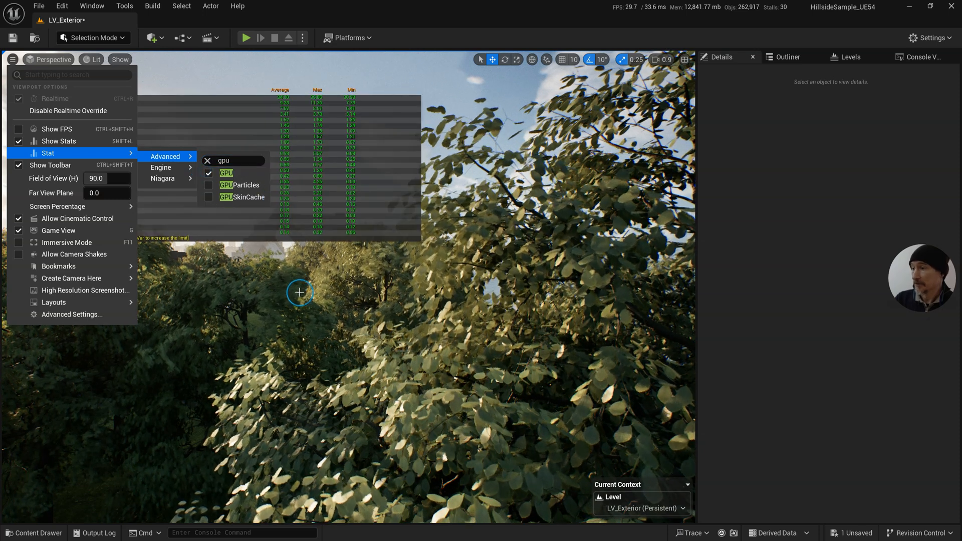
left_click(344, 303)
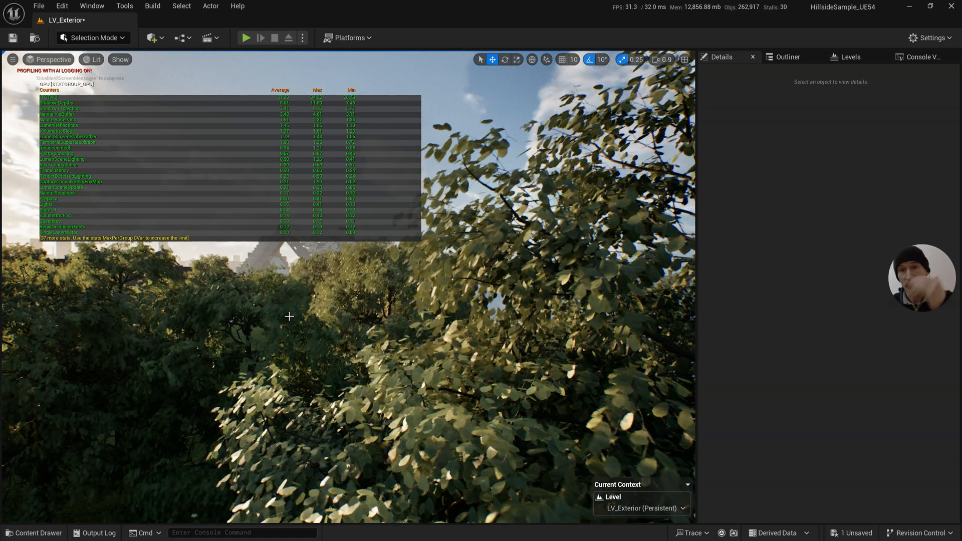
- Set the viewport to the Nanite Evaluate WPO visualization
left_click(95, 60)
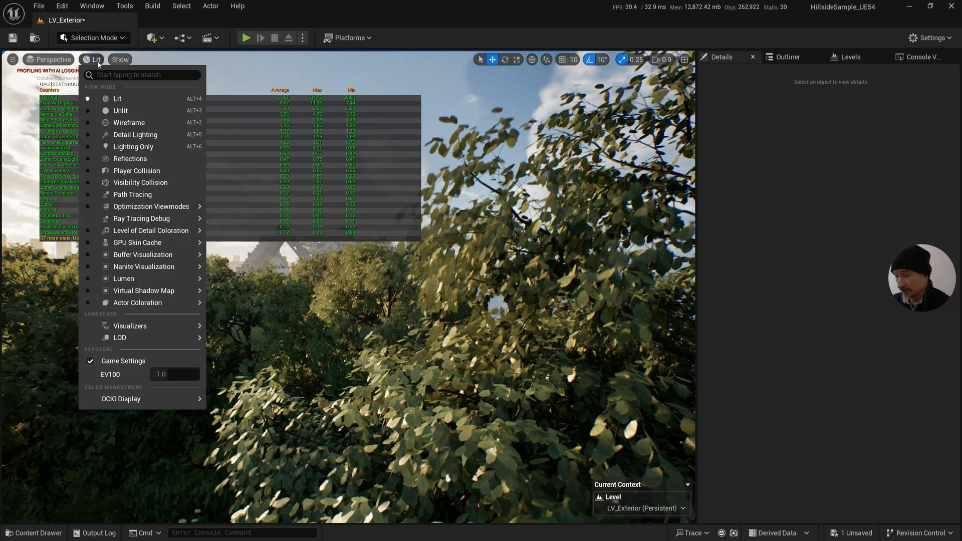
type("wpo")
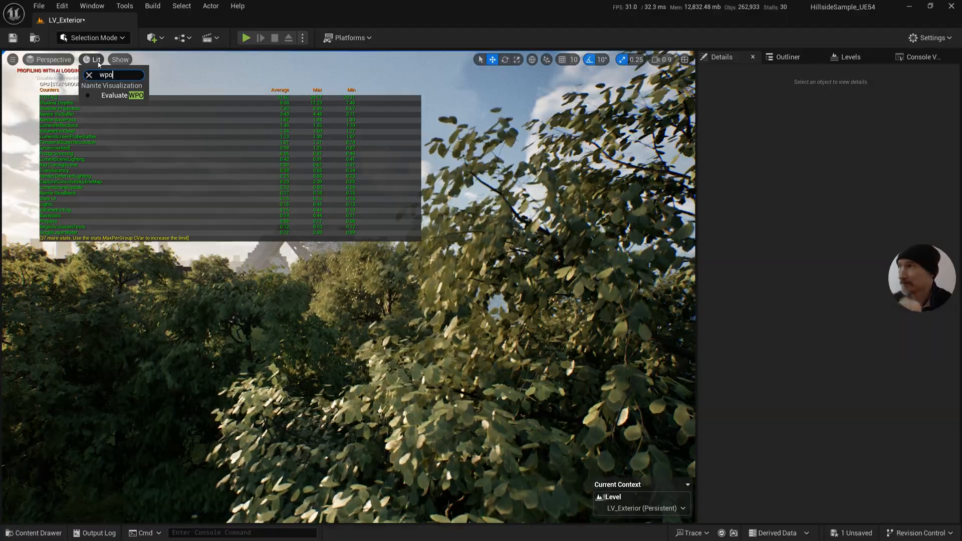
left_click(120, 95)
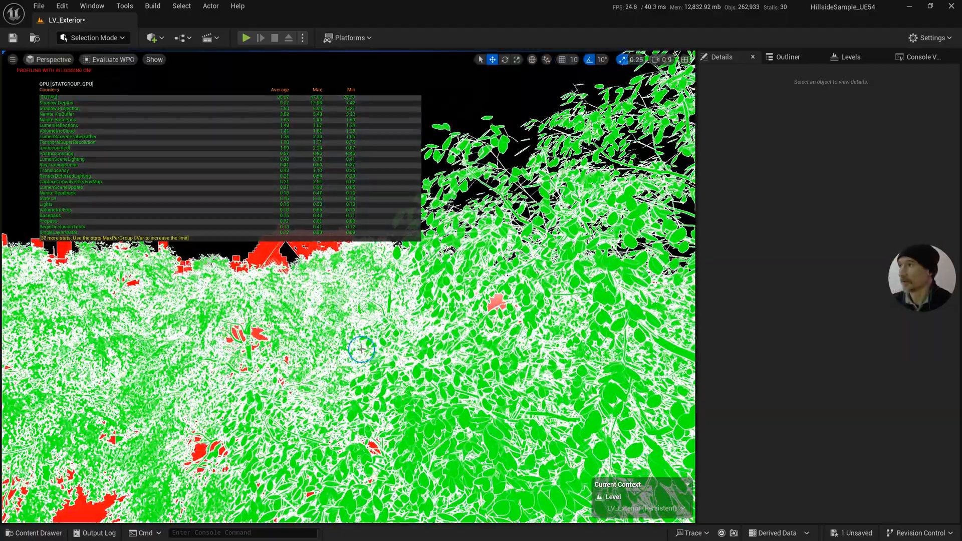
- Examine from above which trees, buildings and ground areas across the level evaluate world position offset
key("e")
scroll(397, 348, "up", 4)
mouse_move(397, 346)
right_mouse_down()
mouse_move(397, 362)
mouse_move(395, 333)
right_mouse_up()
key("s")
key("a")
scroll(397, 359, "up", 6)
key("e")
scroll(396, 334, "up", 4)
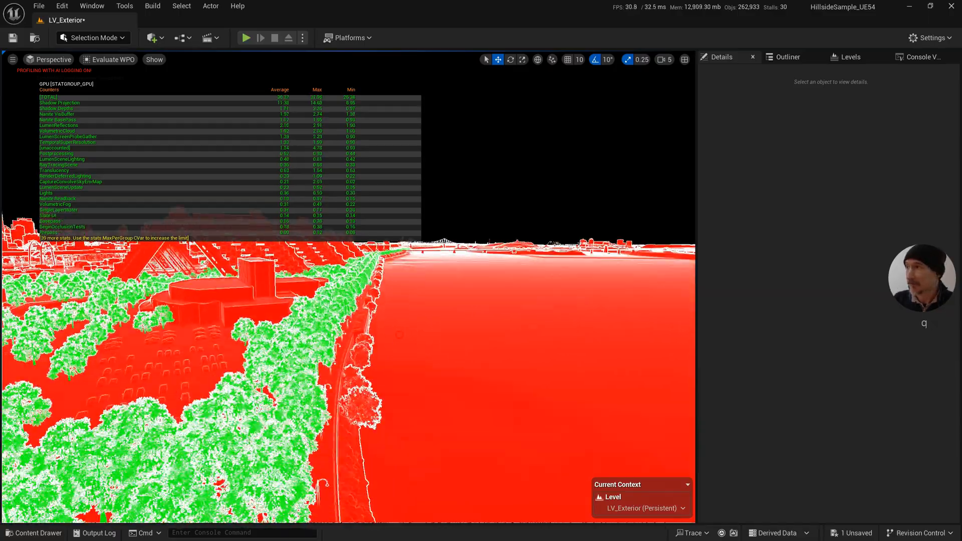
key("w")
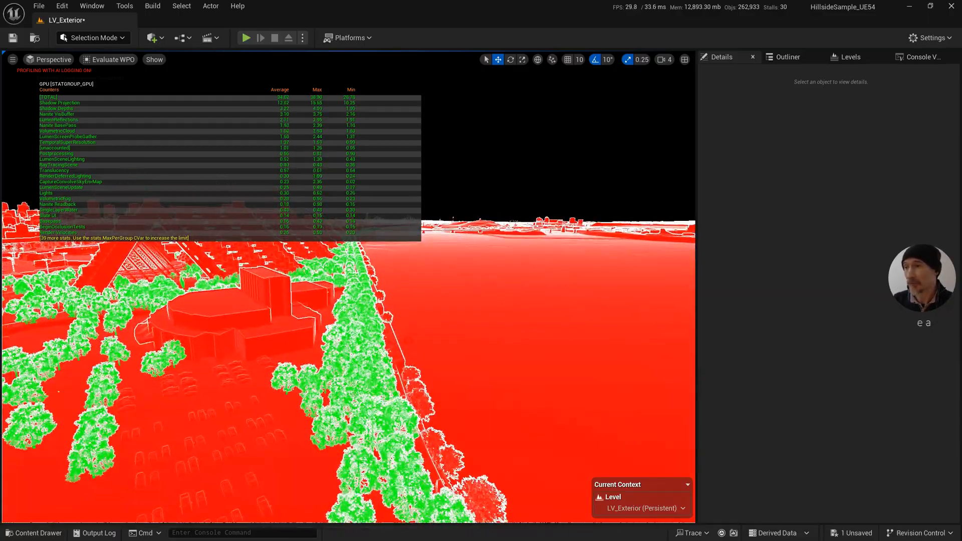
right_click_drag(396, 321, 371, 336)
key("d")
scroll(391, 369, "down", 3)
key("a")
right_click_drag(470, 383, 442, 393)
key("w")
scroll(446, 385, "down", 1)
- Place an SM_A_FagusGrandifolia_PP tree from the project content on the open ground and return the viewport to Lit
left_click(50, 535)
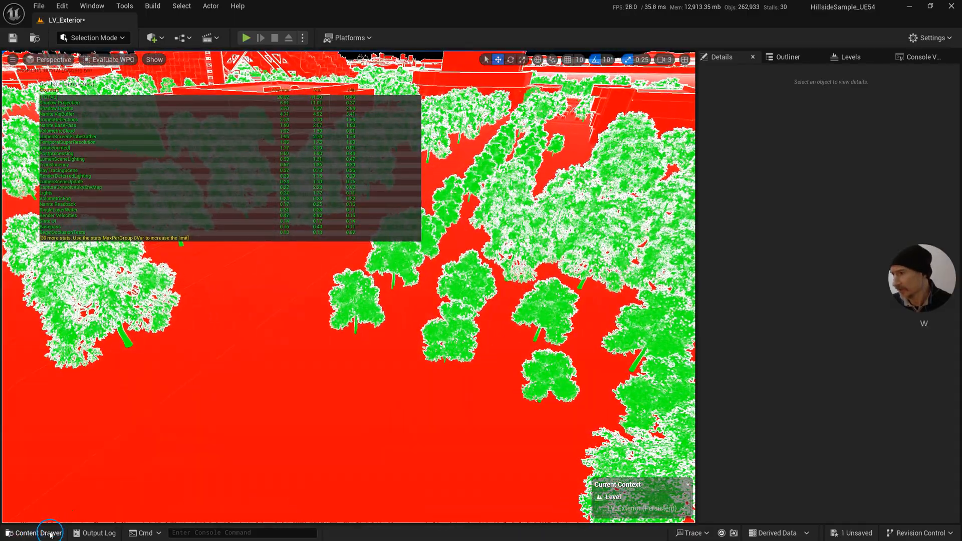
left_click_drag(912, 244, 329, 448)
key("w")
right_click_drag(499, 340, 494, 325)
key("a")
left_click(150, 97)
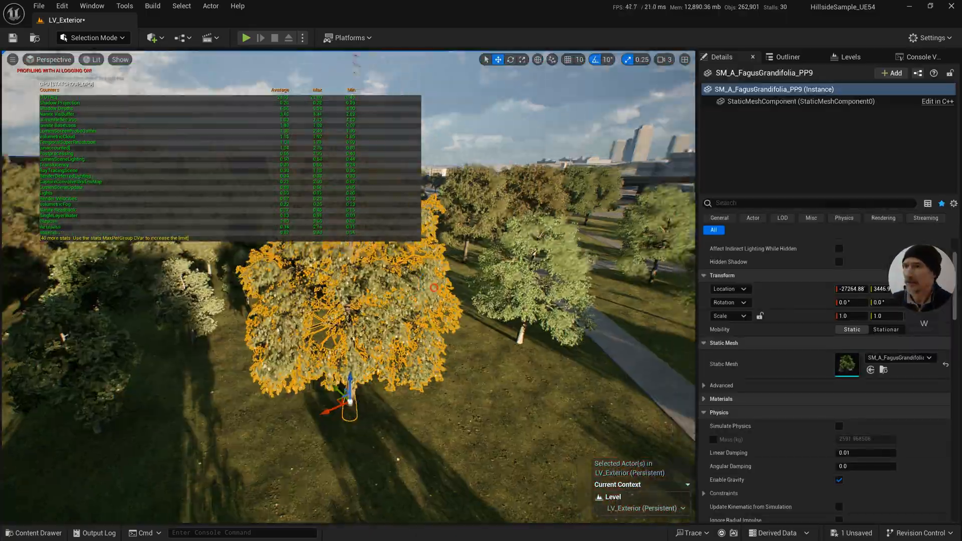
- Select the placed tree's StaticMeshComponent and show its World Position Offset Disable Distance setting
key("w")
right_click_drag(205, 290, 205, 290)
key("d")
left_click_drag(430, 287, 506, 339, "alt")
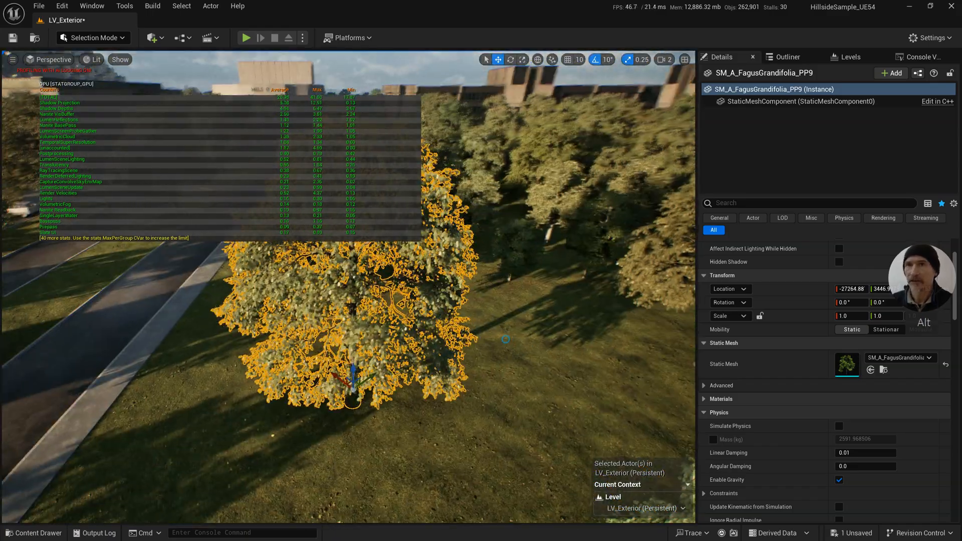
left_click(761, 102)
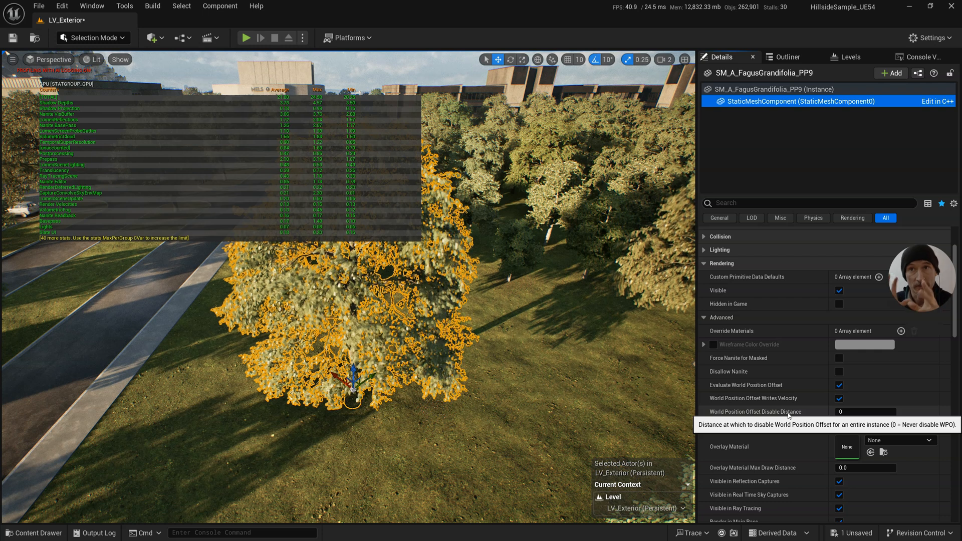
left_click(791, 171)
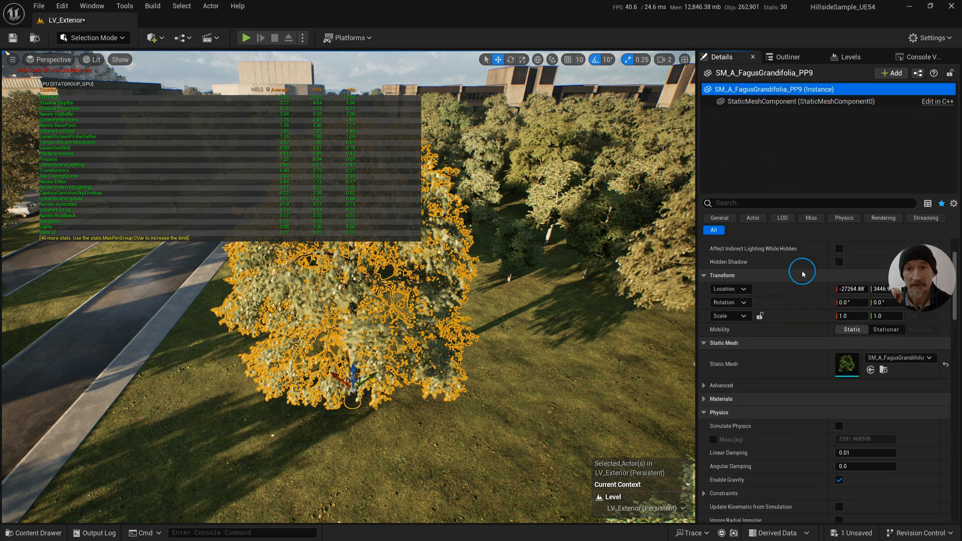
left_click(765, 104)
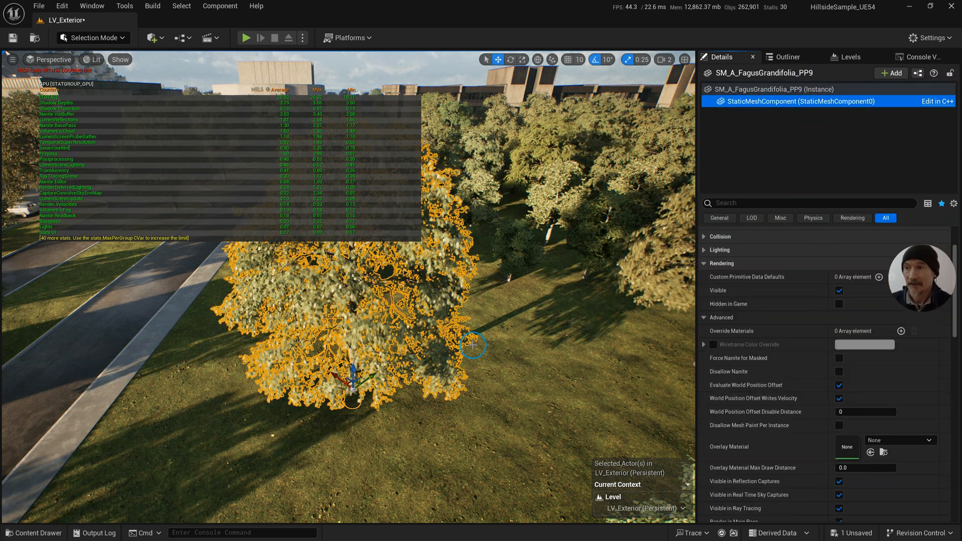
- Frame the placed tree and display it in the Evaluate WPO visualization
key("d")
right_click_drag(460, 295, 463, 329)
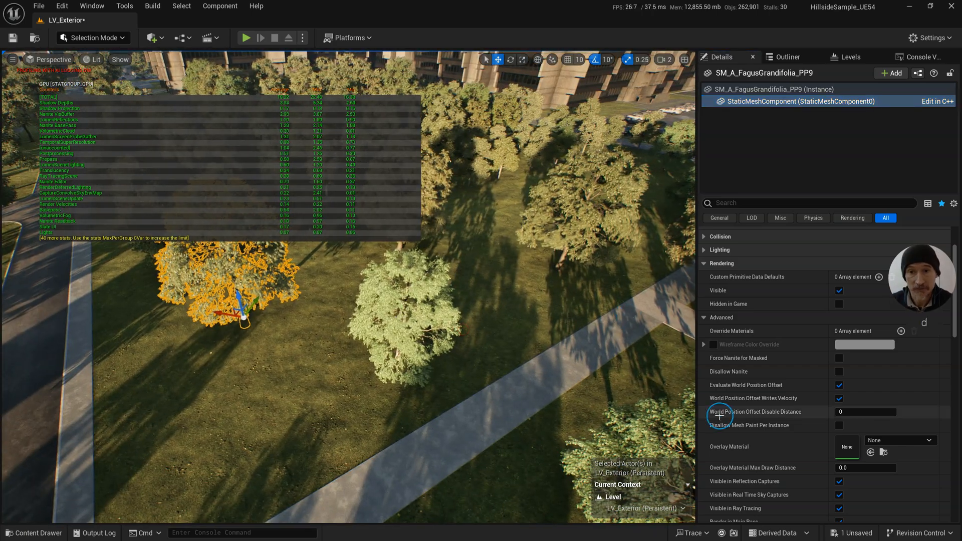
key("w")
right_click_drag(377, 331, 373, 322)
left_click(98, 61)
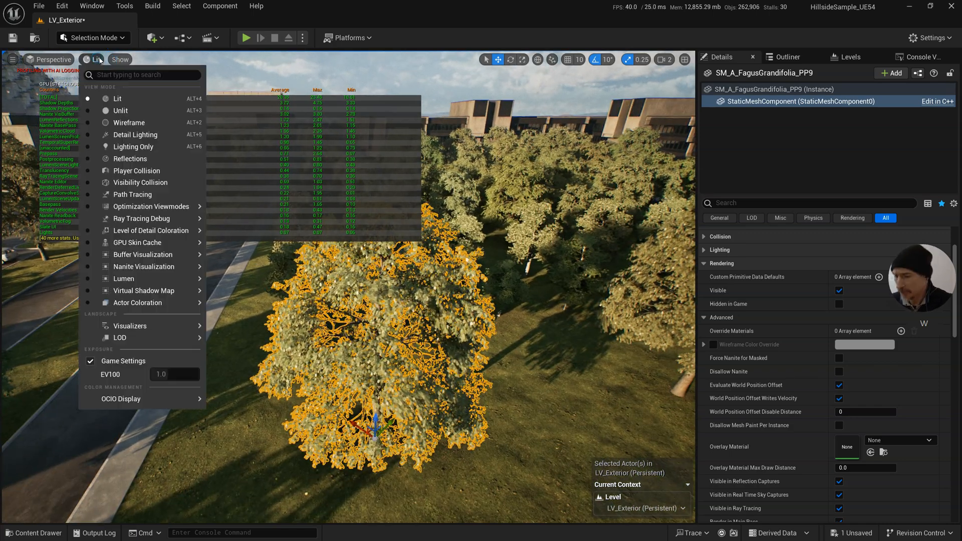
type("wpo")
left_click(109, 96)
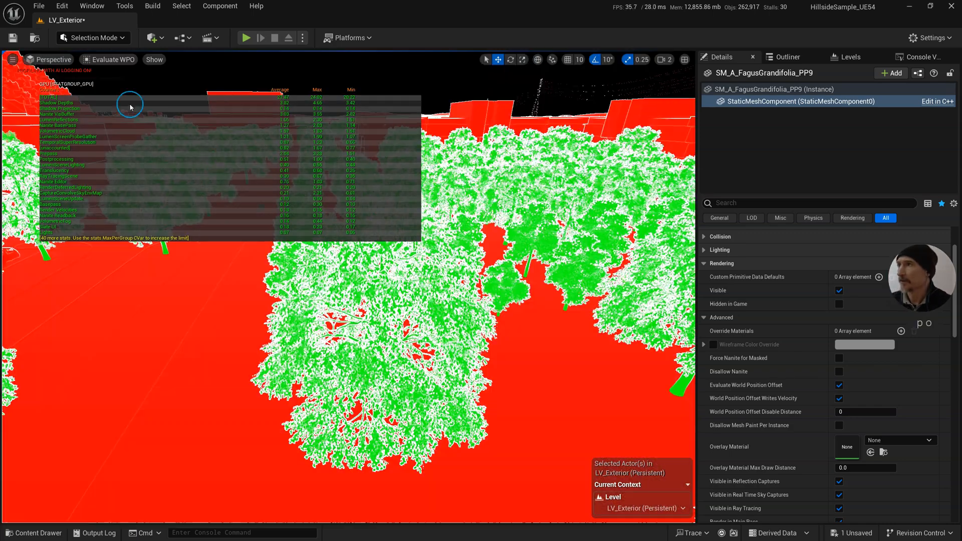
- Set the placed tree's World Position Offset Disable Distance to 5000
key("w")
right_click_drag(416, 331, 417, 331)
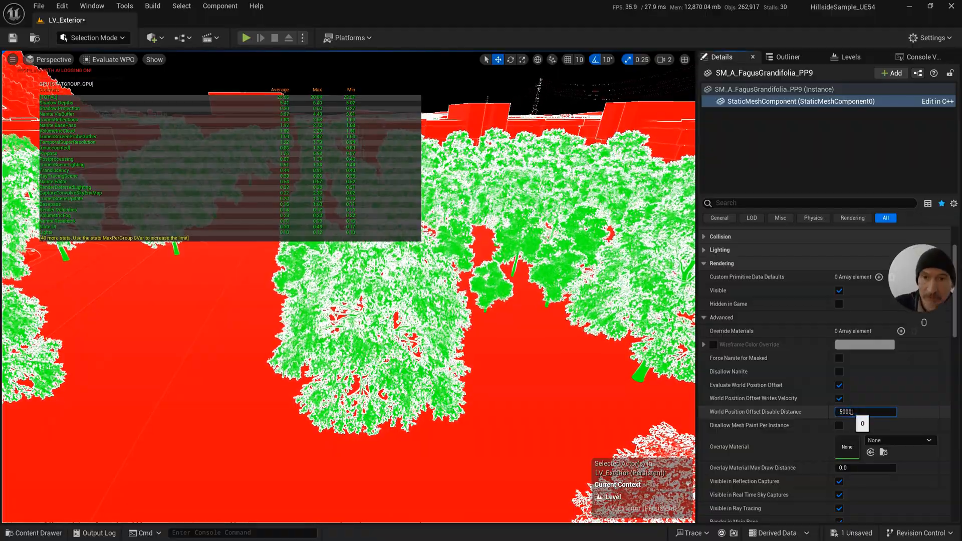
right_click_drag(451, 320, 451, 321)
- Check the placed tree's world position offset evaluation against the surrounding trees from farther away
key("s")
key("d")
key("s")
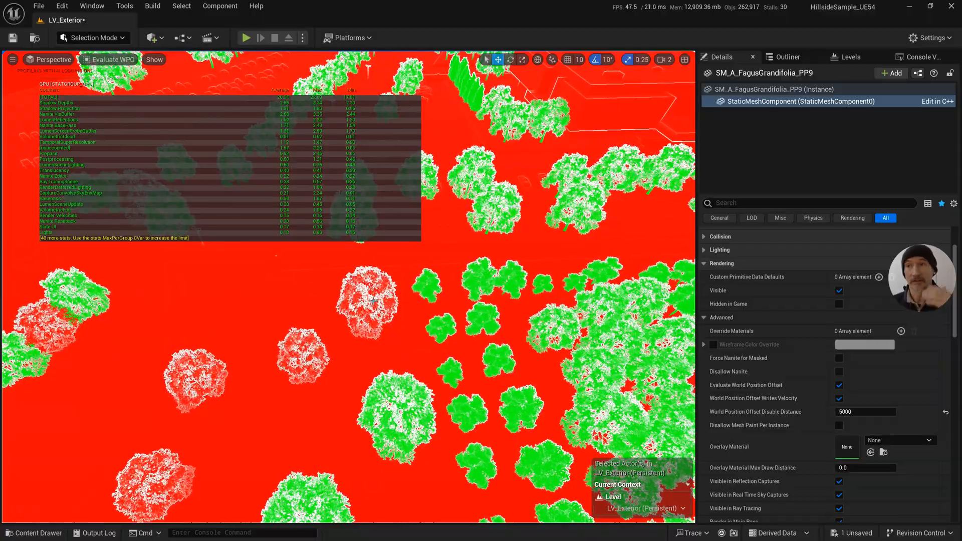
right_click_drag(373, 300, 407, 335)
key("e")
scroll(396, 267, "up", 2)
key("a")
key("q")
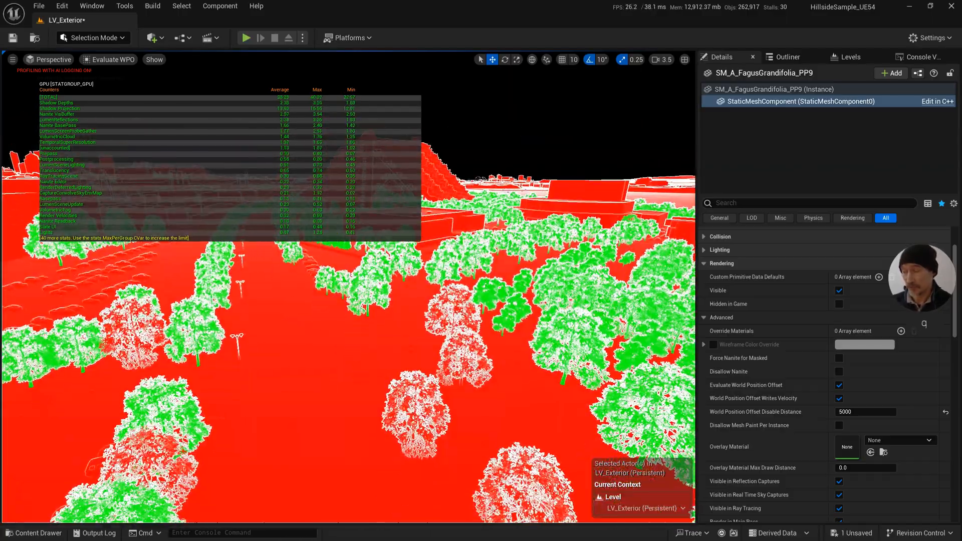
- Return the viewport to Lit, clear the tree selection and select the LV_Exterior level in the Outliner
left_click(113, 60)
left_click(108, 96)
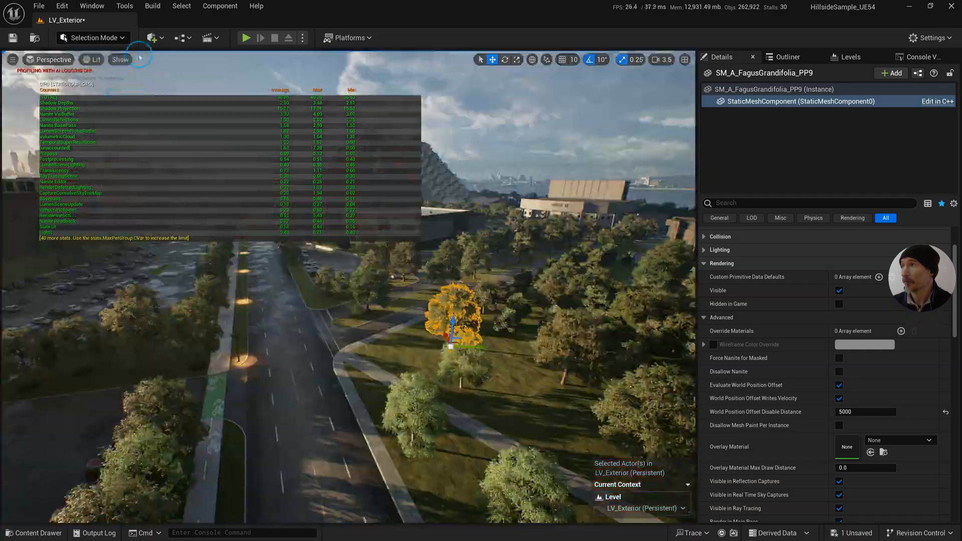
left_click(152, 38)
key("Escape")
left_click(788, 57)
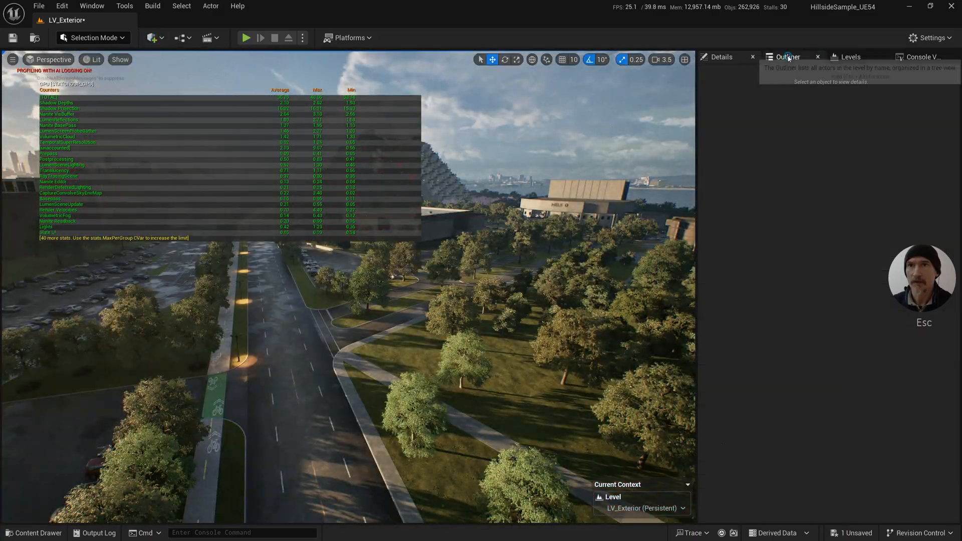
left_click_drag(955, 172, 955, 113)
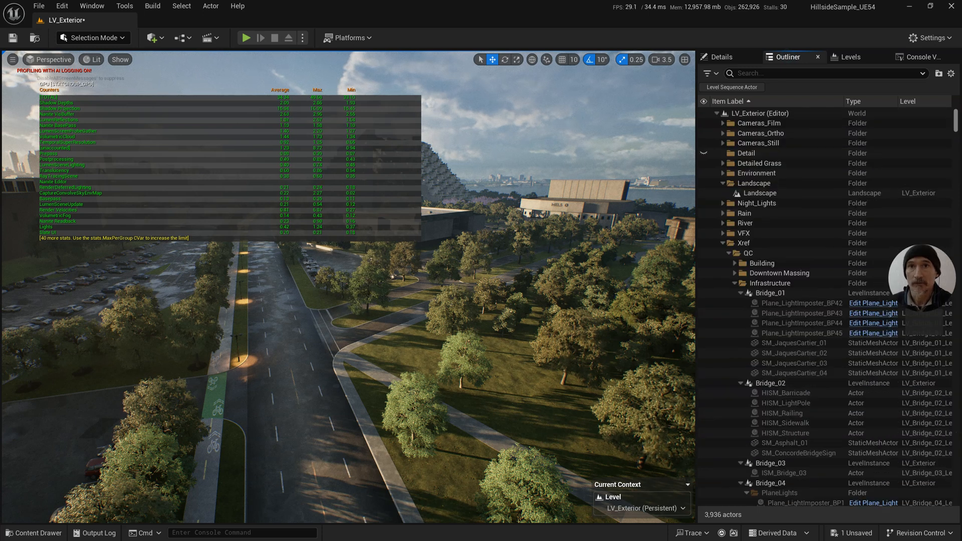
left_click(767, 114)
left_click(151, 38)
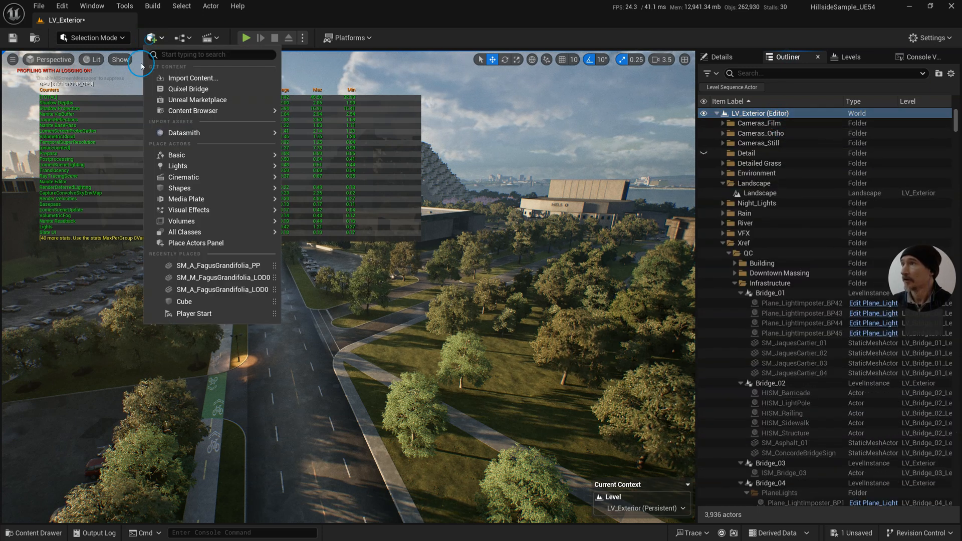
left_click(103, 44)
left_click(93, 77)
mouse_move(511, 371)
right_mouse_down()
mouse_move(597, 399)
mouse_move(515, 383)
right_mouse_up()
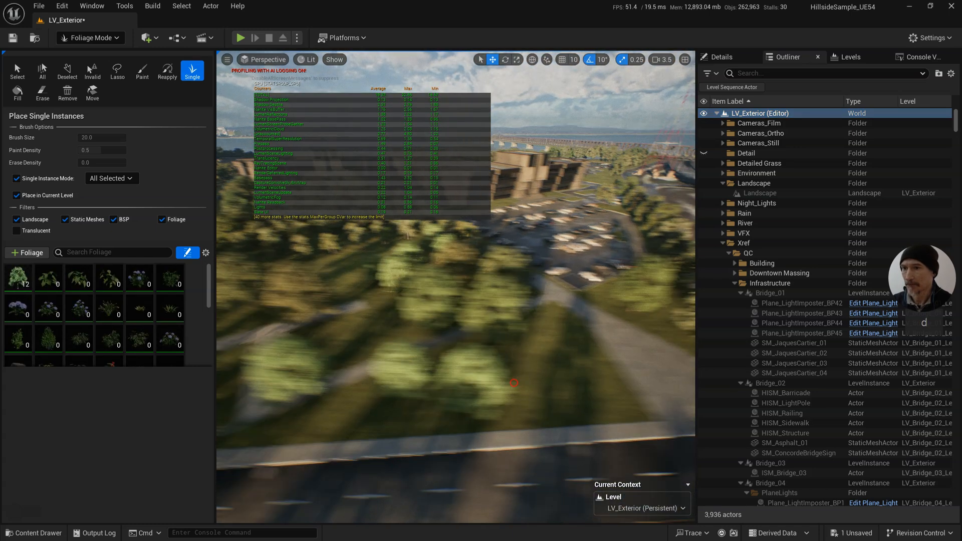
left_click(93, 39)
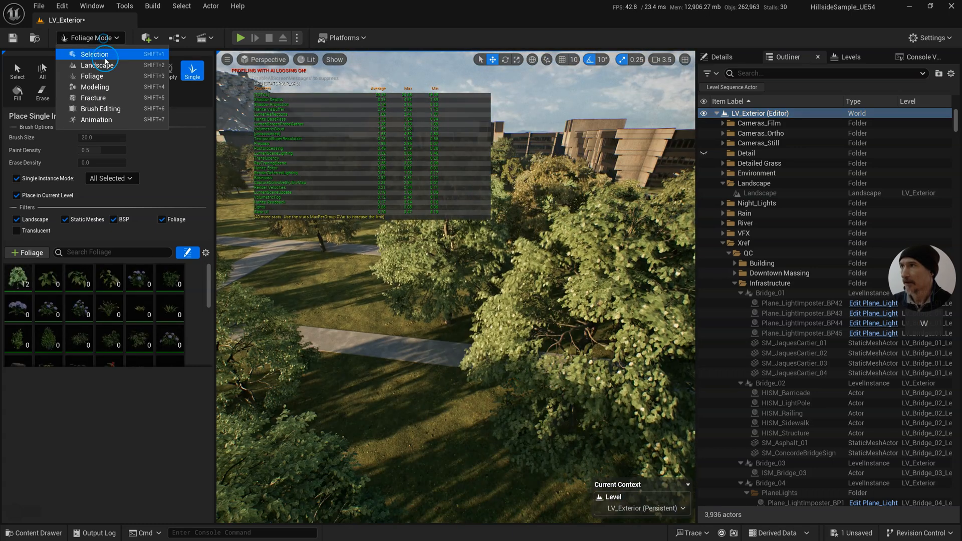
left_click(95, 54)
- Select the instanced foliage trees beside the road and show the details of their FoliageInstancedStaticMeshComponent_0
key("a")
right_click_drag(468, 339, 599, 373)
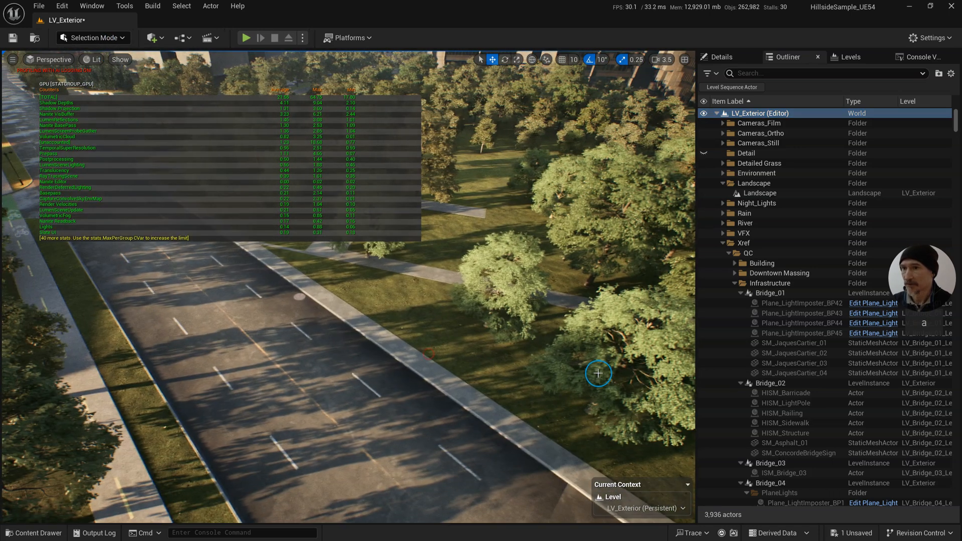
left_click(597, 372)
right_click_drag(398, 300, 493, 256)
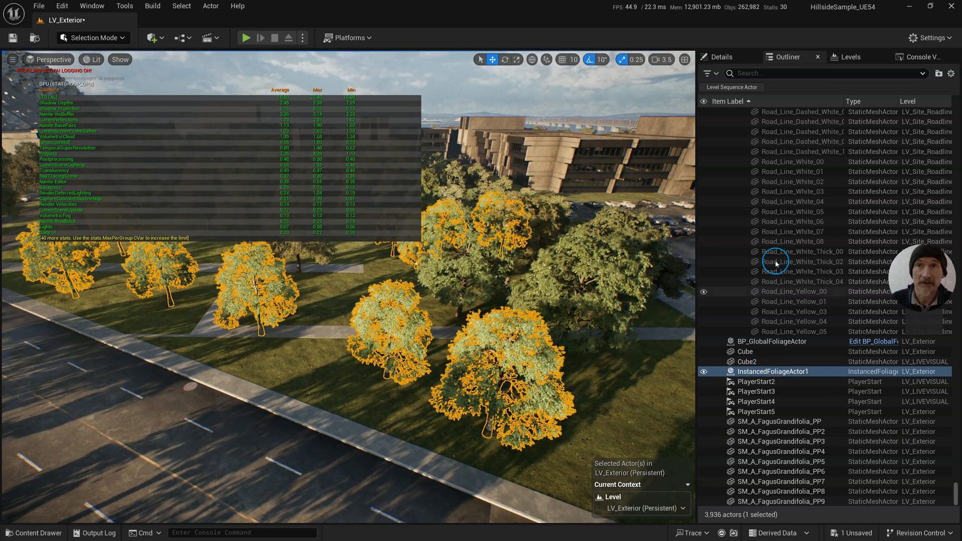
left_click(734, 59)
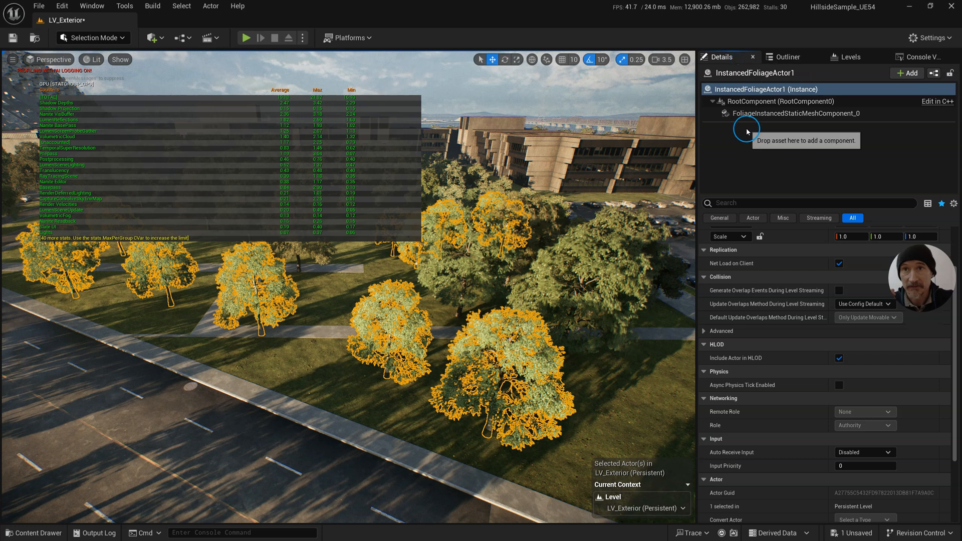
left_click(770, 114)
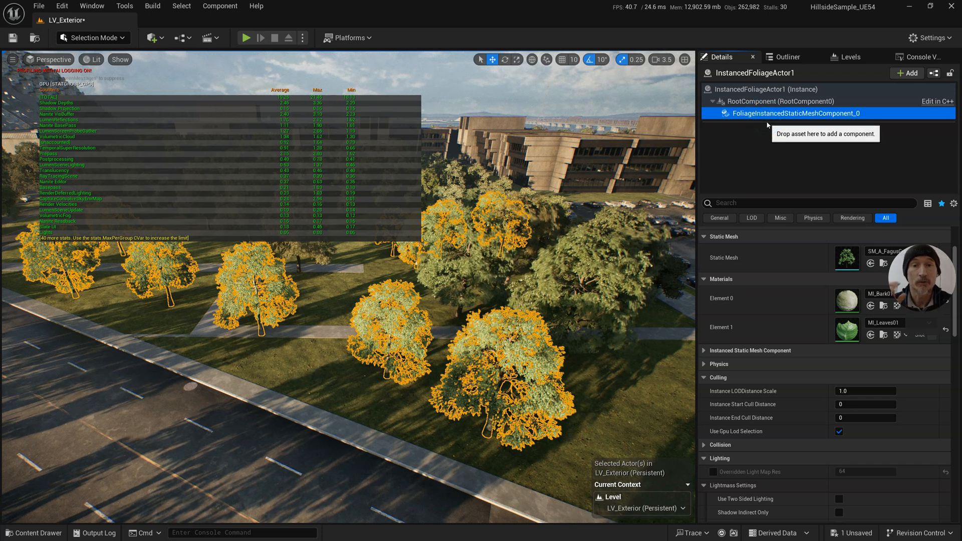
- Collapse the component's Static Mesh, Materials, Culling and Lighting categories and expand the Advanced settings under Rendering
left_click(725, 237)
left_click(726, 250)
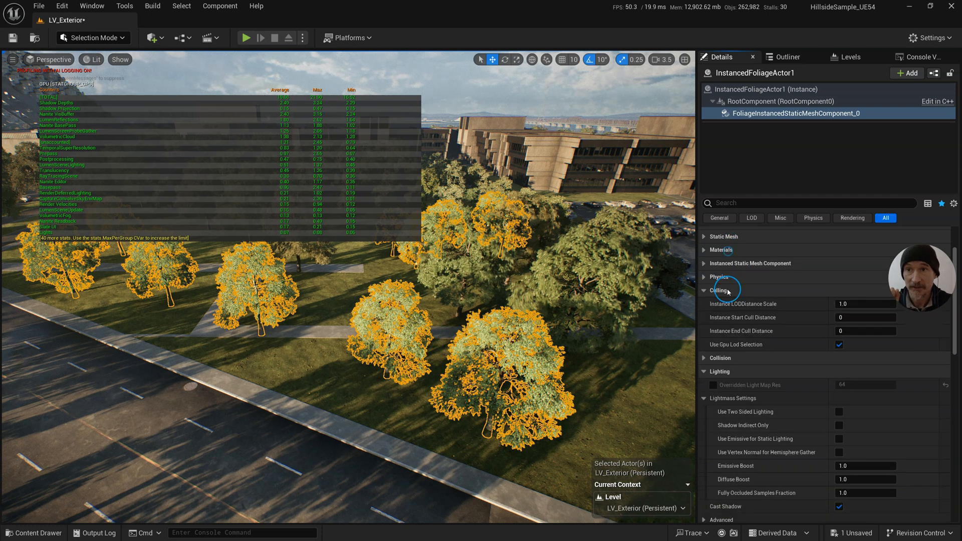
left_click(727, 292)
left_click(721, 318)
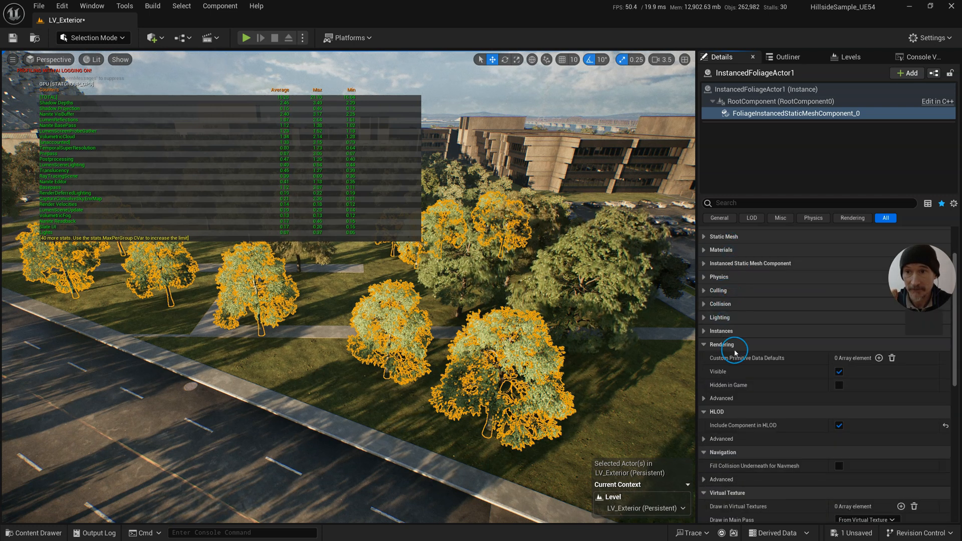
left_click(708, 398)
scroll(727, 401, "down", 2)
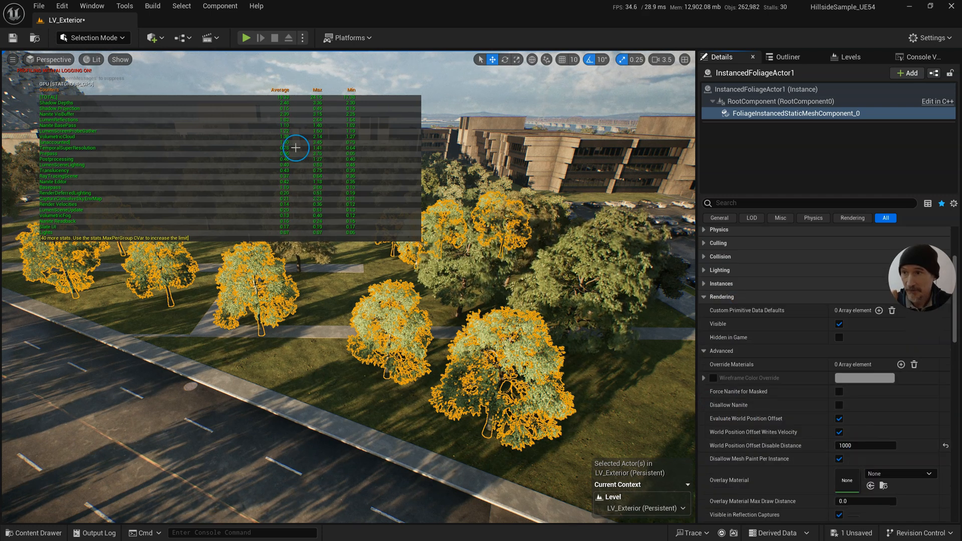
- Find the Evaluate WPO Nanite visualization by searching "wpo" and show the viewport in that view mode
left_click(94, 59)
type("wpo")
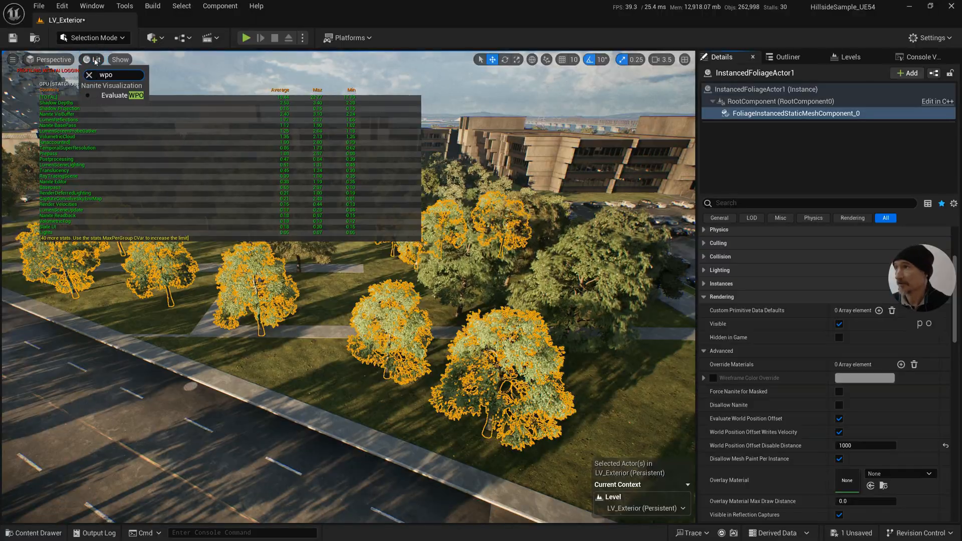
left_click(99, 95)
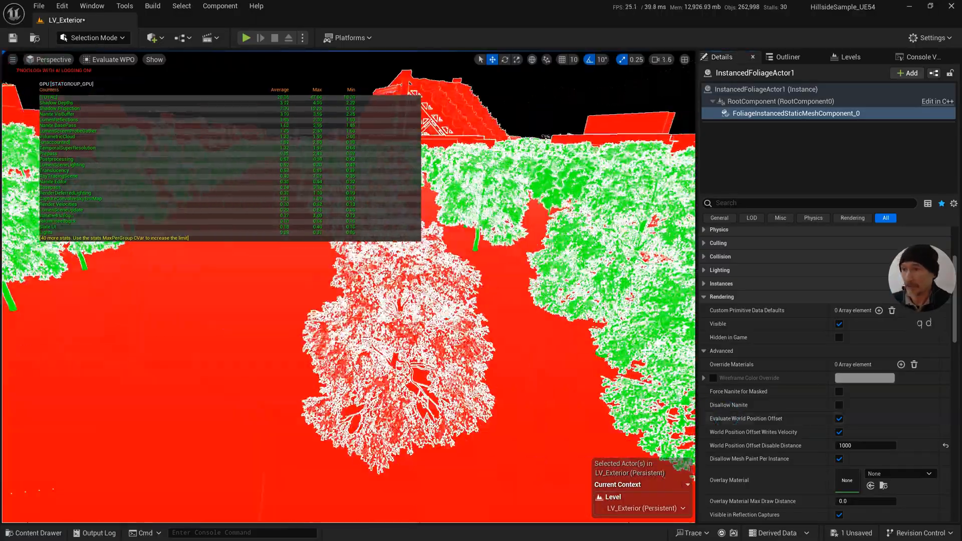
- Compare the world position offset evaluation of the foliage trees up close, from high above the site and along the road
right_click_drag(406, 346, 388, 319)
key("w")
key("s")
key("w")
scroll(388, 318, "down", 2)
key("s")
right_click_drag(517, 356, 388, 351)
scroll(548, 361, "up", 2)
key("a")
scroll(369, 333, "up", 4)
key("e")
right_click_drag(386, 309, 389, 306)
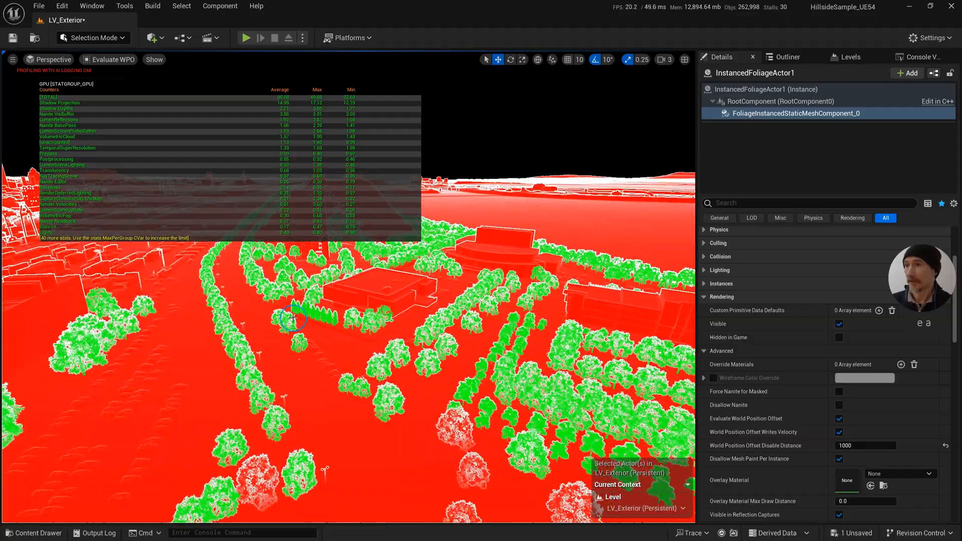
key("w")
right_click_drag(309, 402, 270, 364)
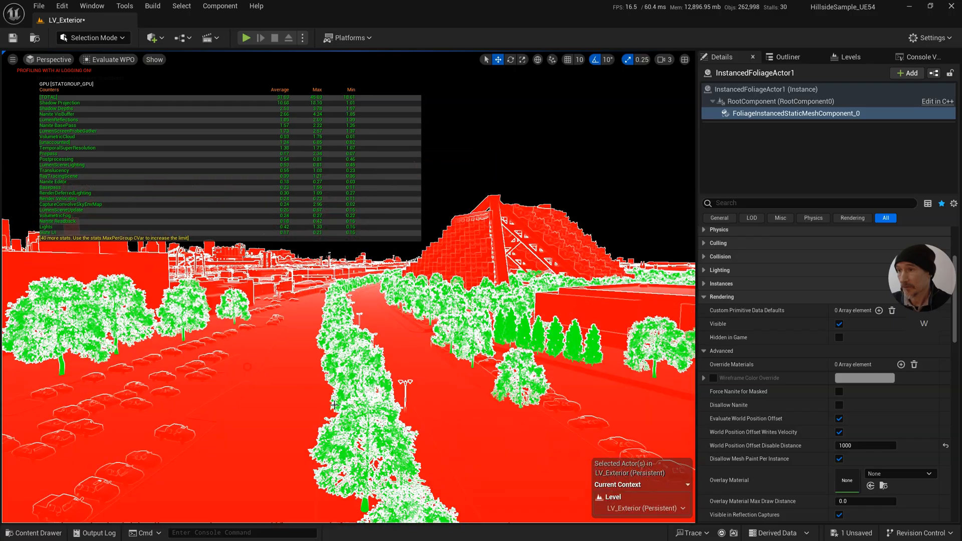
- Select the Site_Landscape_Trees level instance through its roadside trees and return the viewport to Lit
left_click(358, 401)
key("alt+4")
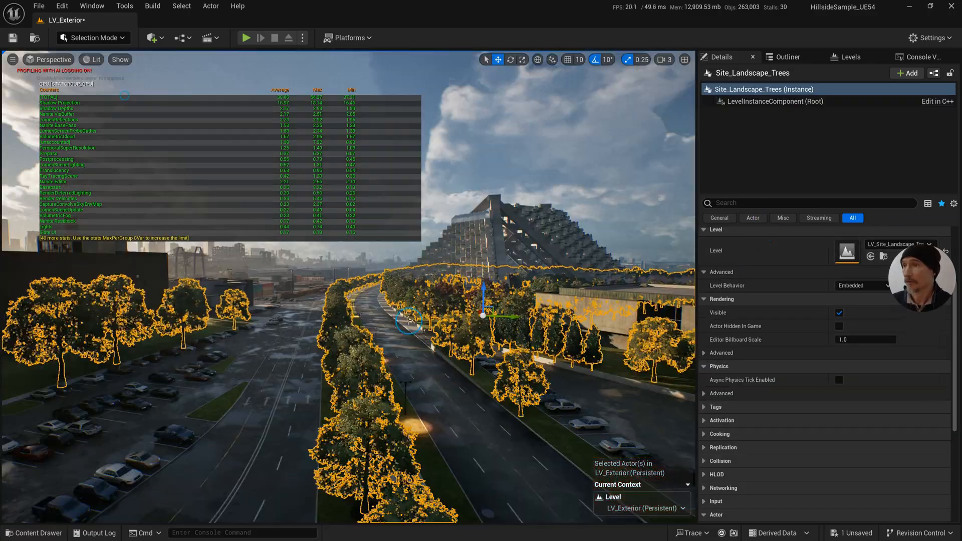
right_click_drag(437, 396, 624, 302)
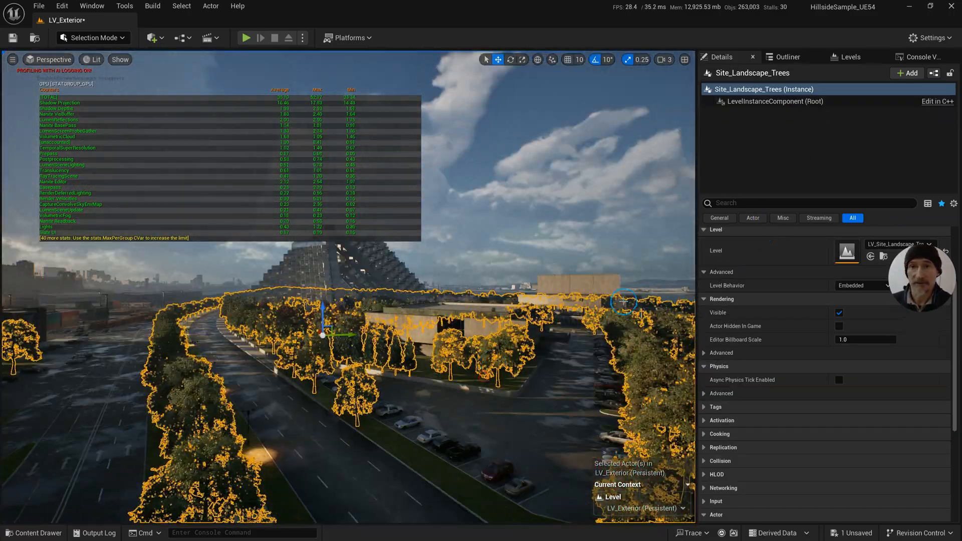
scroll(737, 246, "up", 3)
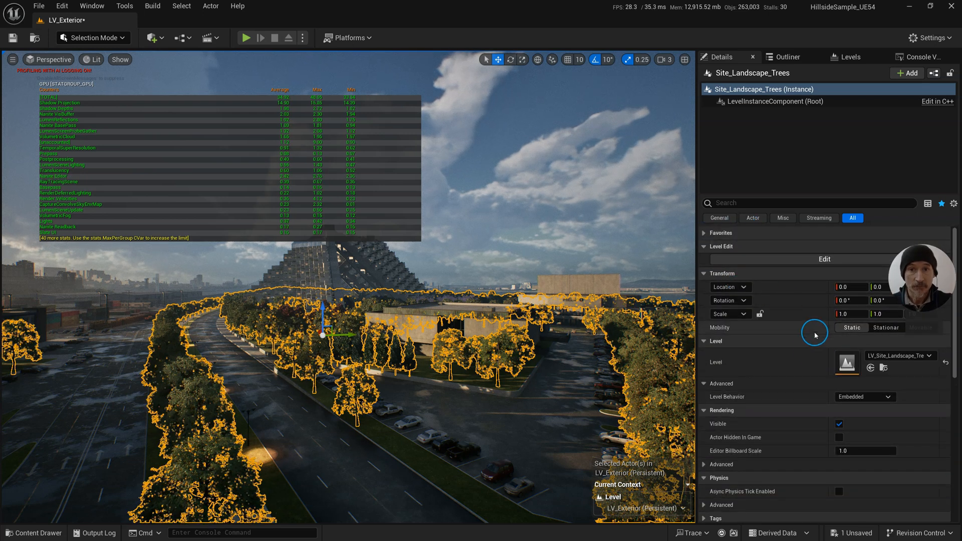
- Dismiss the save dialog for LV_Exterior and open the Site_Landscape_Trees level instance for editing
double_click(854, 370)
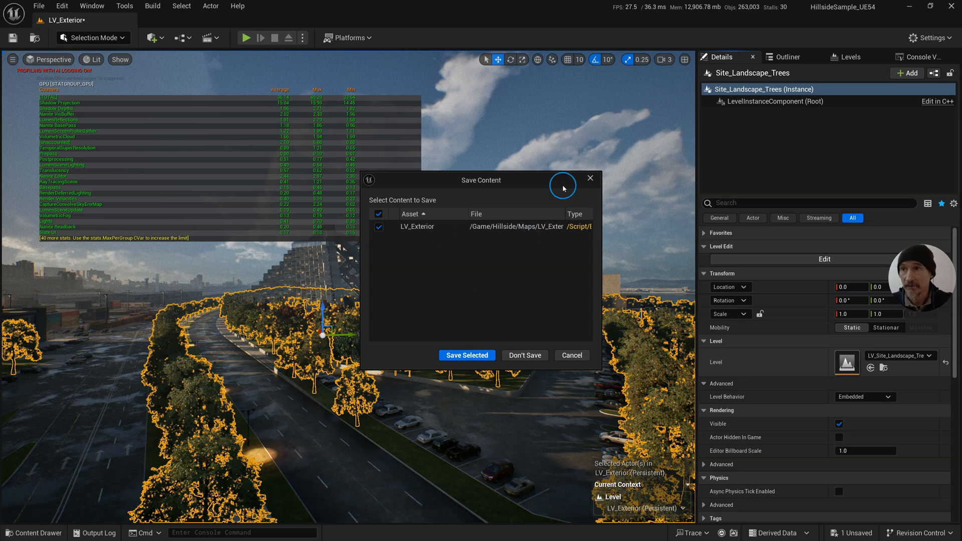
left_click(590, 178)
key("ctrl+e")
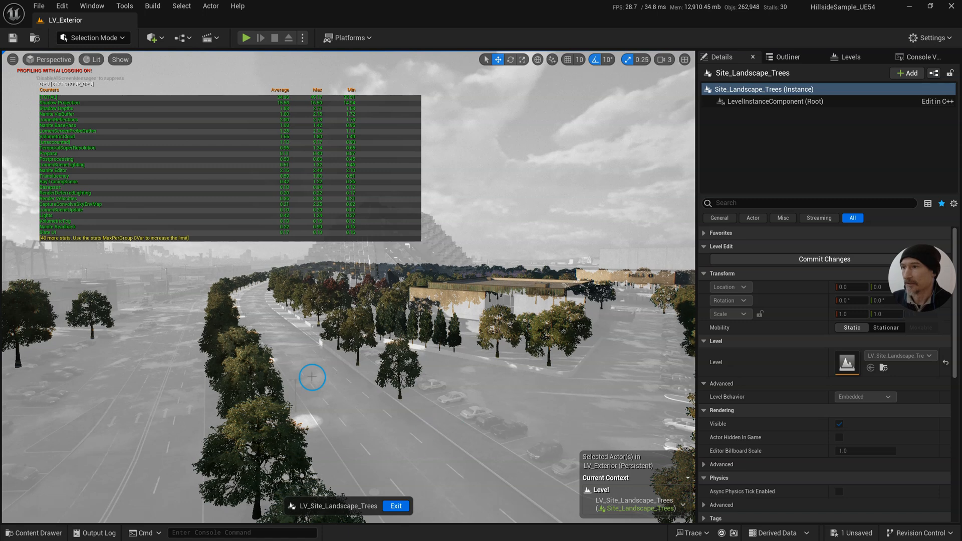
- Set World Position Offset Disable Distance to 10000 on the HierarchicalInstancedStaticMesh component of the HISM_FagusGrandifolia trees
left_click(367, 329)
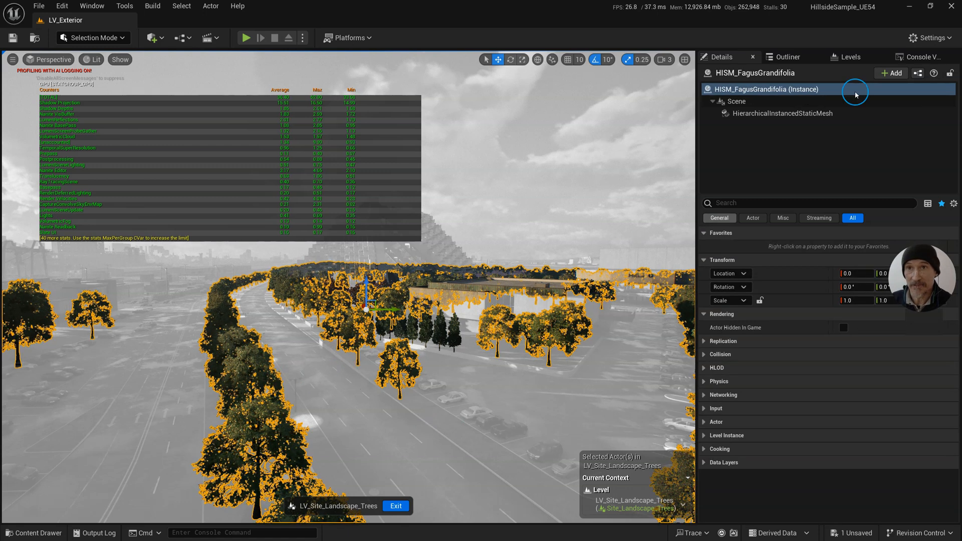
left_click(779, 114)
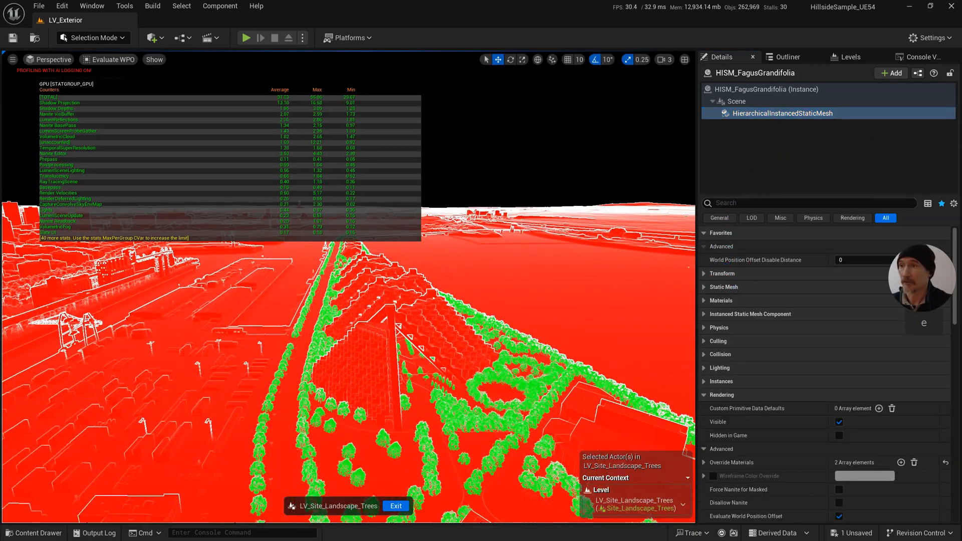
left_click(860, 260)
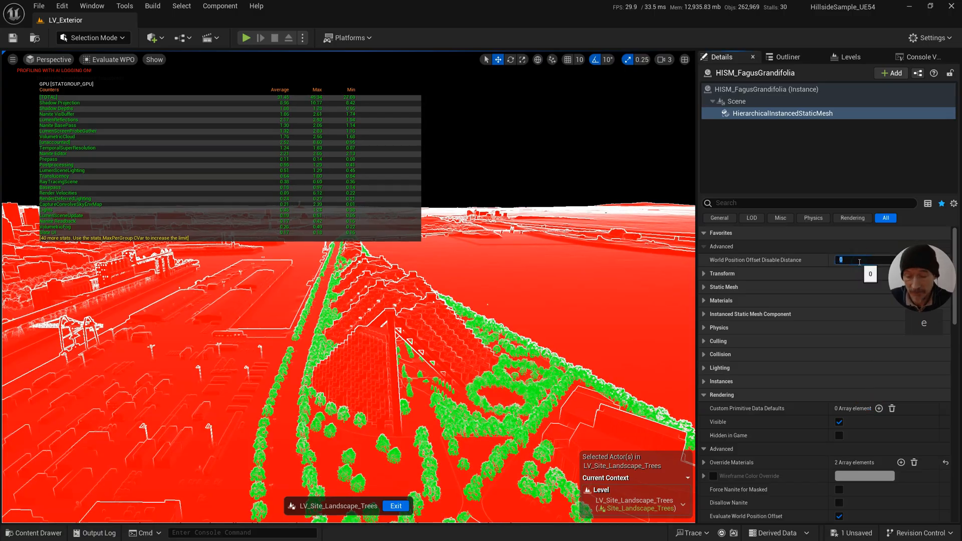
type("10000")
key("Return")
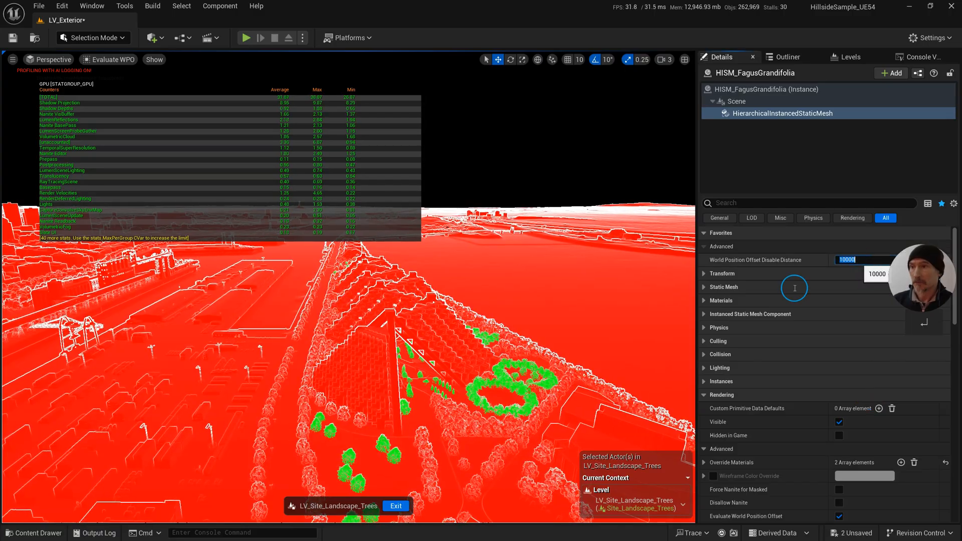
- Examine the instanced trees' world position offset evaluation from high above the site and from street level between the tree rows
key("w")
mouse_move(348, 287)
right_mouse_down()
mouse_move(363, 287)
mouse_move(301, 251)
mouse_move(346, 241)
mouse_move(343, 252)
right_mouse_up()
key("e")
key("s")
scroll(345, 244, "up", 3)
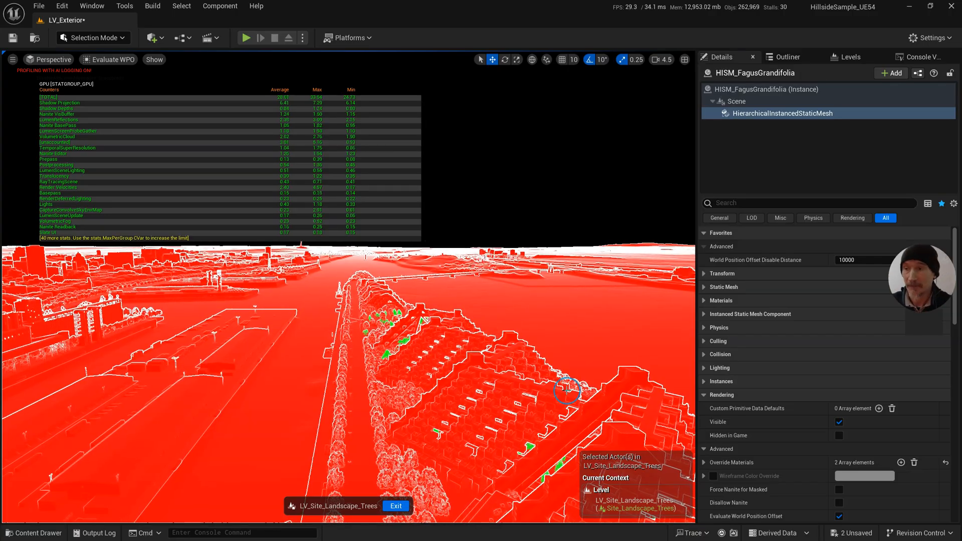
key("w")
right_click_drag(567, 390, 414, 346)
key("d")
key("w")
scroll(390, 347, "down", 3)
key("q")
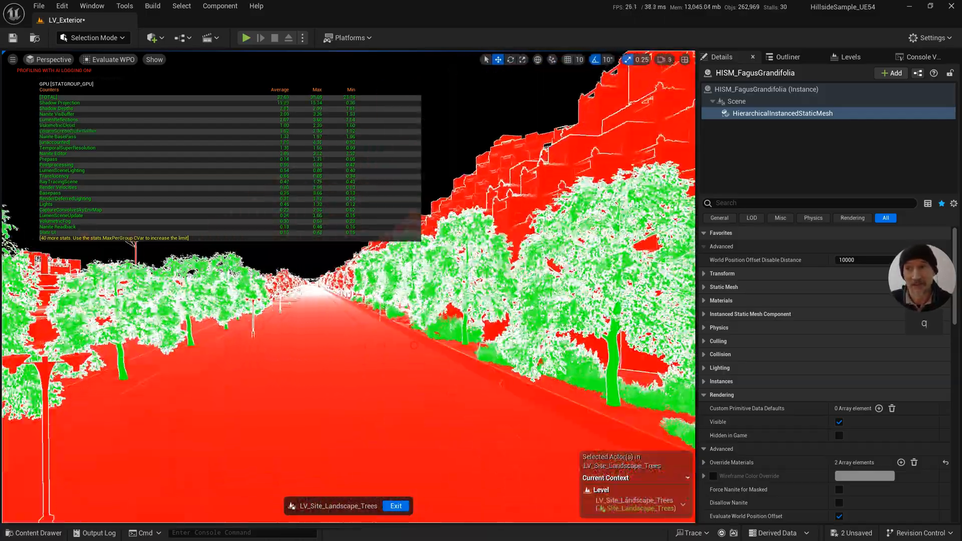
scroll(415, 346, "down", 1)
left_click_drag(414, 346, 424, 347)
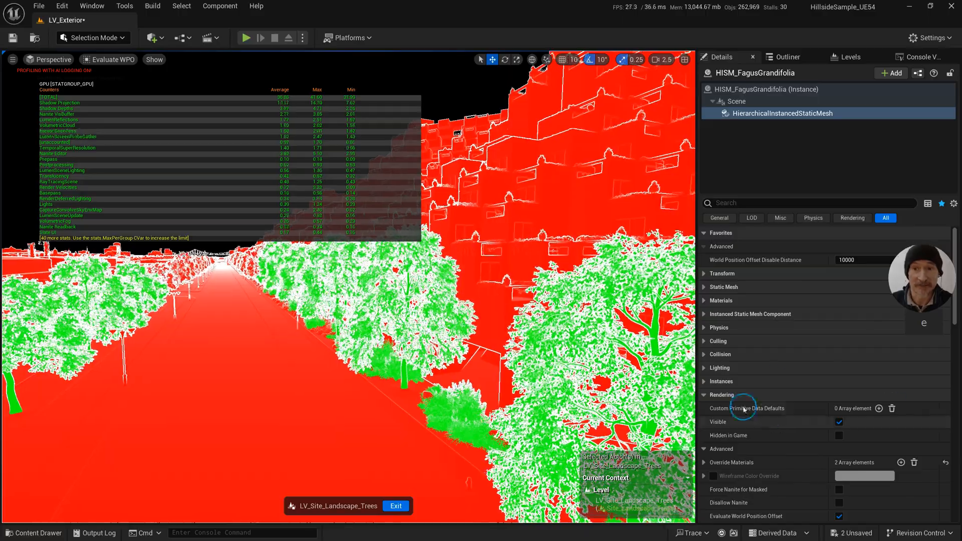